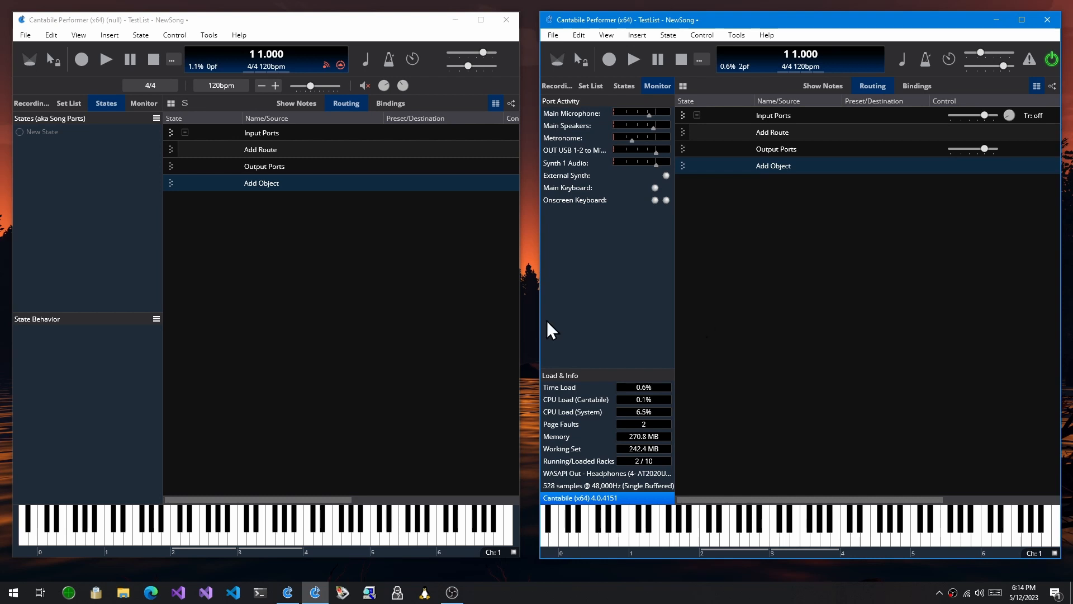
# Step: Create two song states named S1 and S2 in the Cantabile (null) window
pyautogui.click(427, 284)
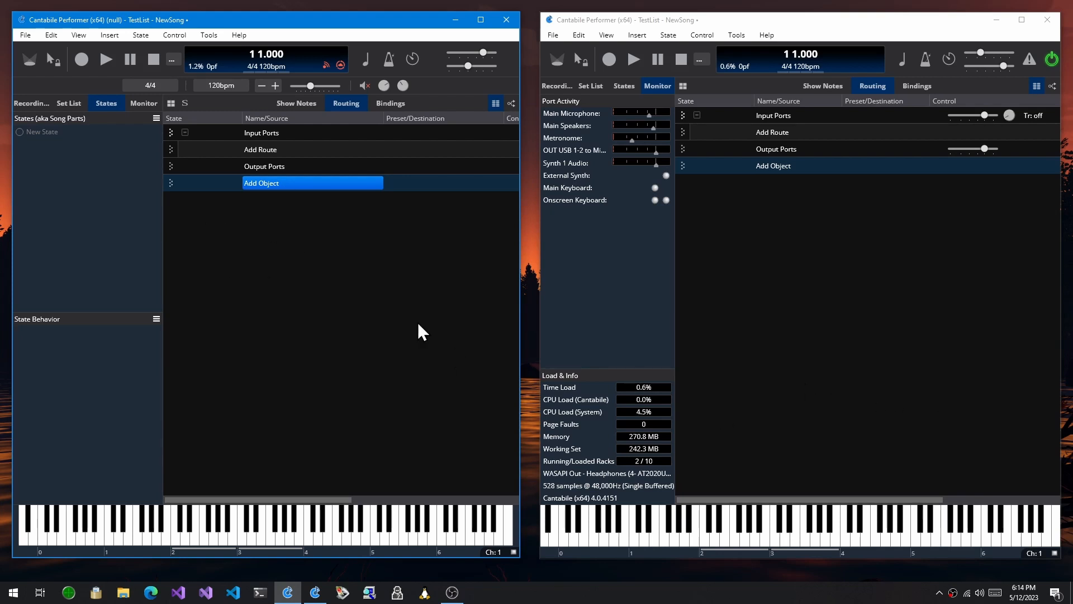
pyautogui.click(19, 132)
pyautogui.write('S')
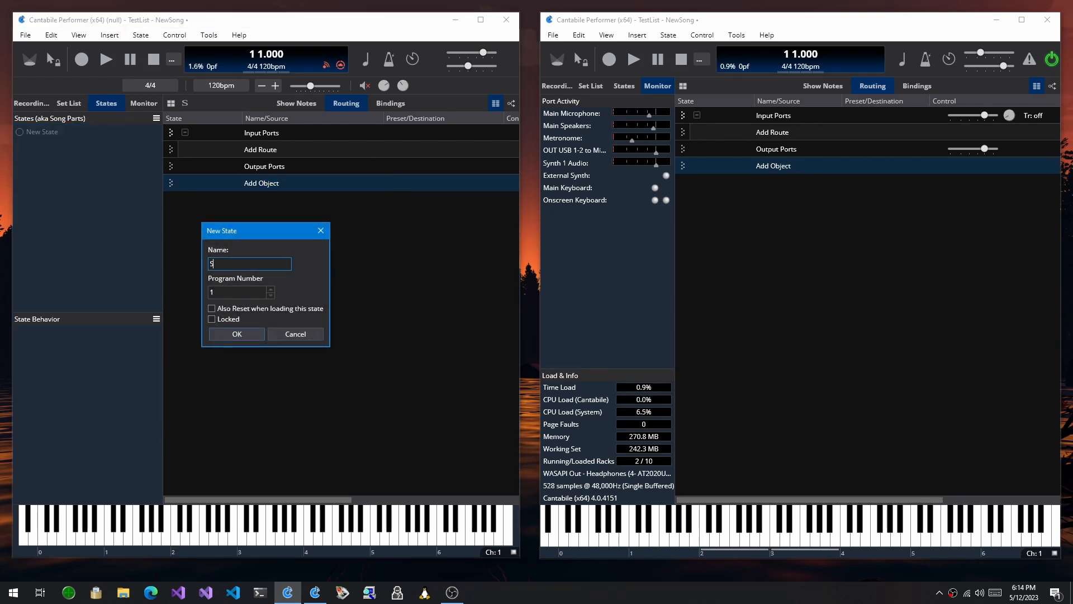
pyautogui.press('Return')
pyautogui.press('F2')
pyautogui.write('1')
pyautogui.press('Return')
pyautogui.press('Down')
pyautogui.press('Return')
pyautogui.write('S2')
pyautogui.press('Return')
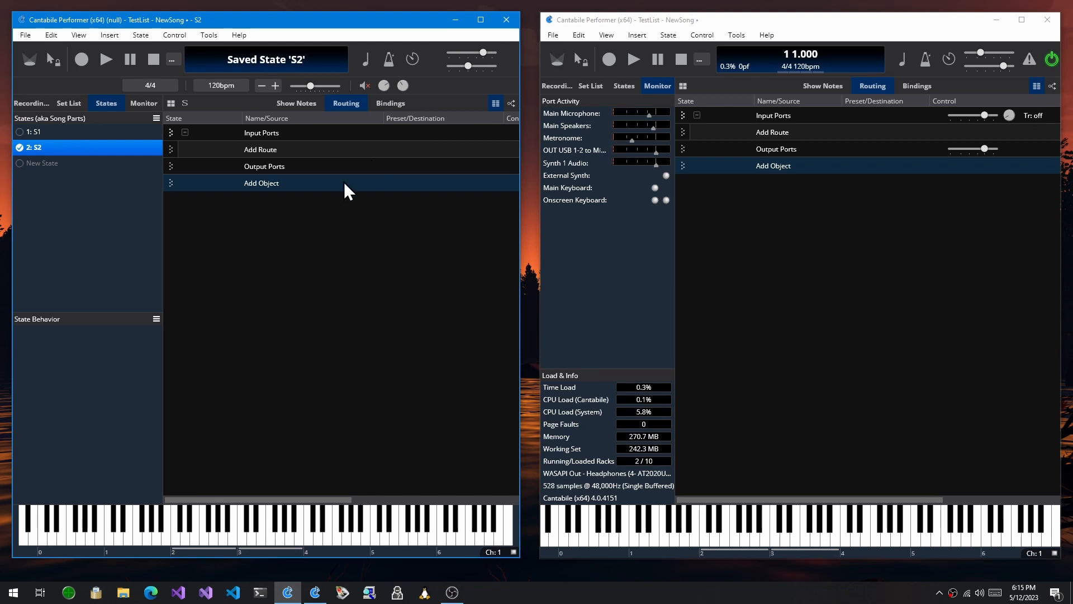
# Step: Insert the 4Front R-Piano x64 plugin into the song while state S2 is active
pyautogui.click(261, 187)
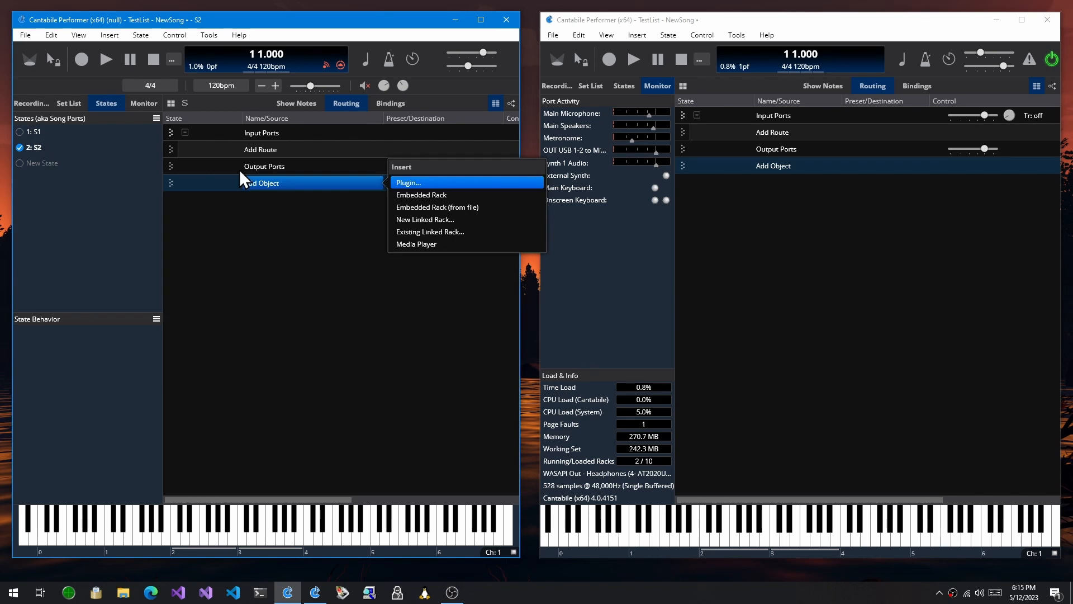
pyautogui.click(447, 181)
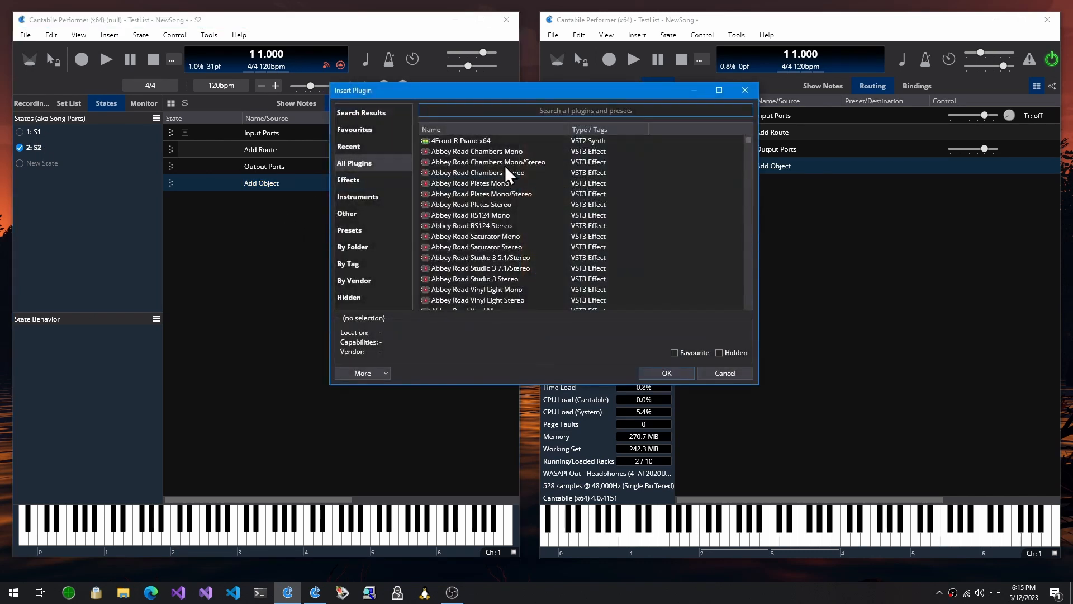
pyautogui.doubleClick(491, 140)
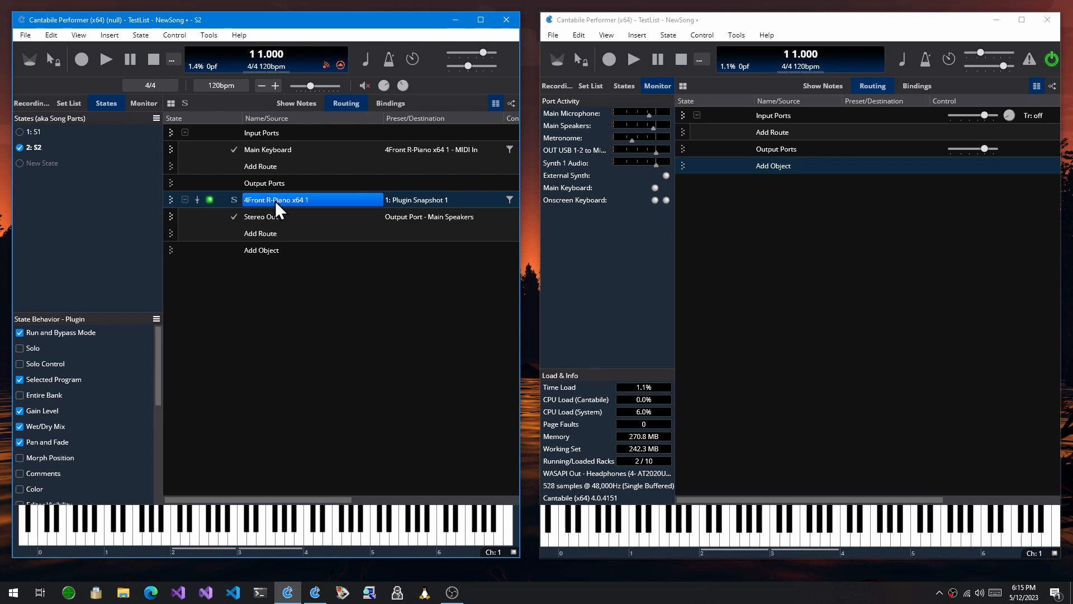
# Step: Load state S1 and return to S2 to compare the plugin and its routes in each state
pyautogui.click(37, 146)
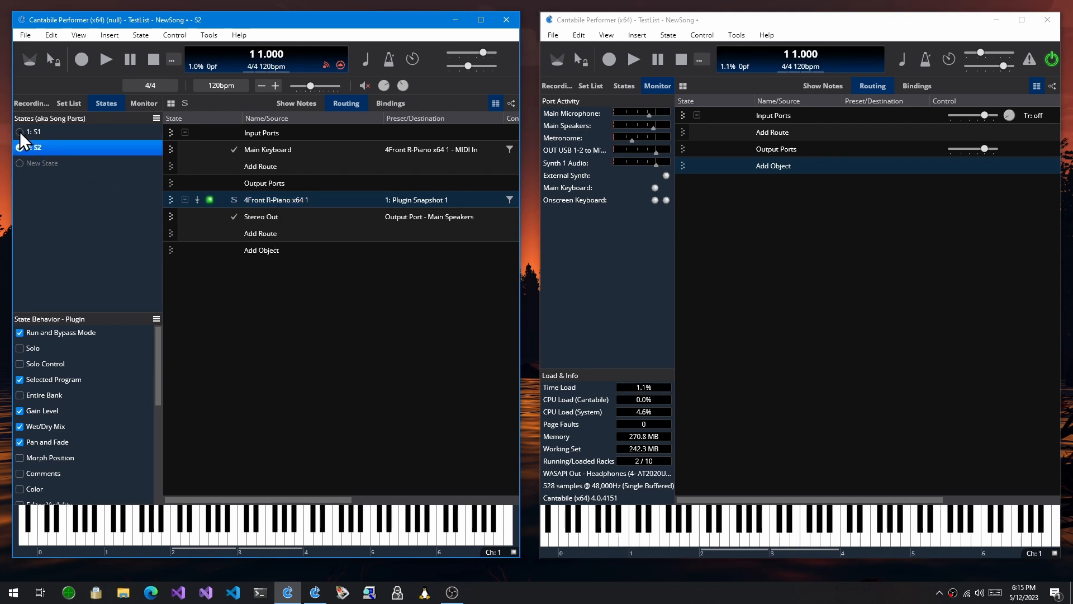
pyautogui.click(19, 132)
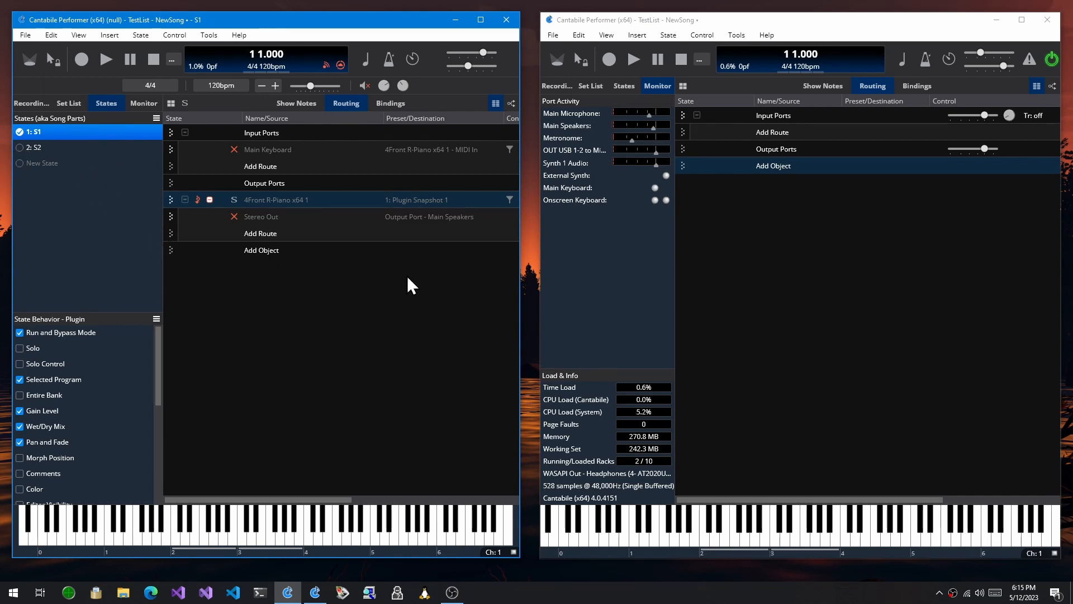
pyautogui.click(45, 148)
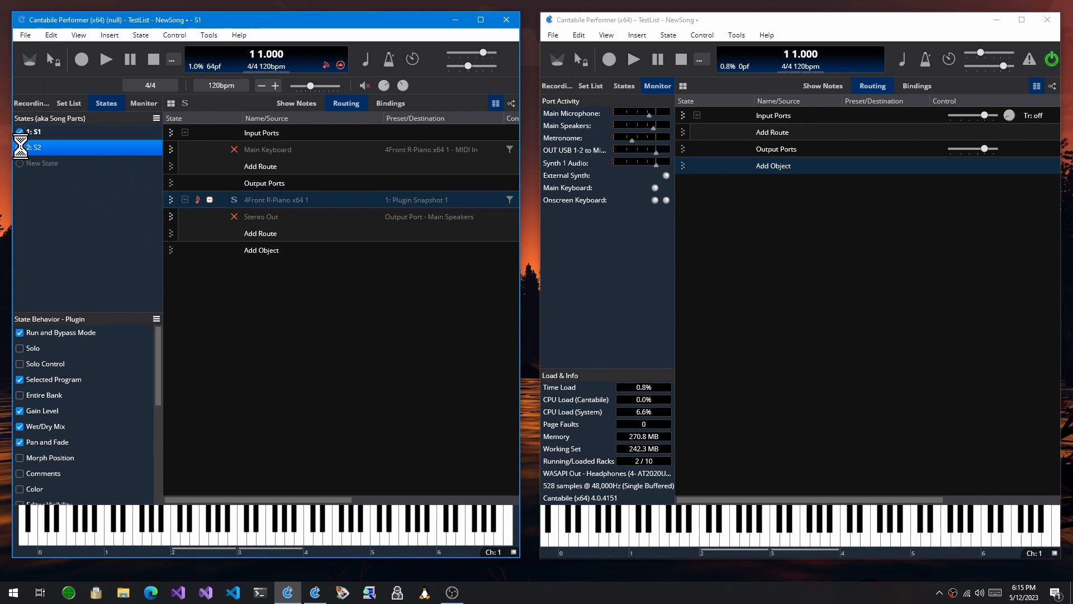
# Step: Switch to the other Cantabile window, show its song states and create two named S1 and S2
pyautogui.click(774, 232)
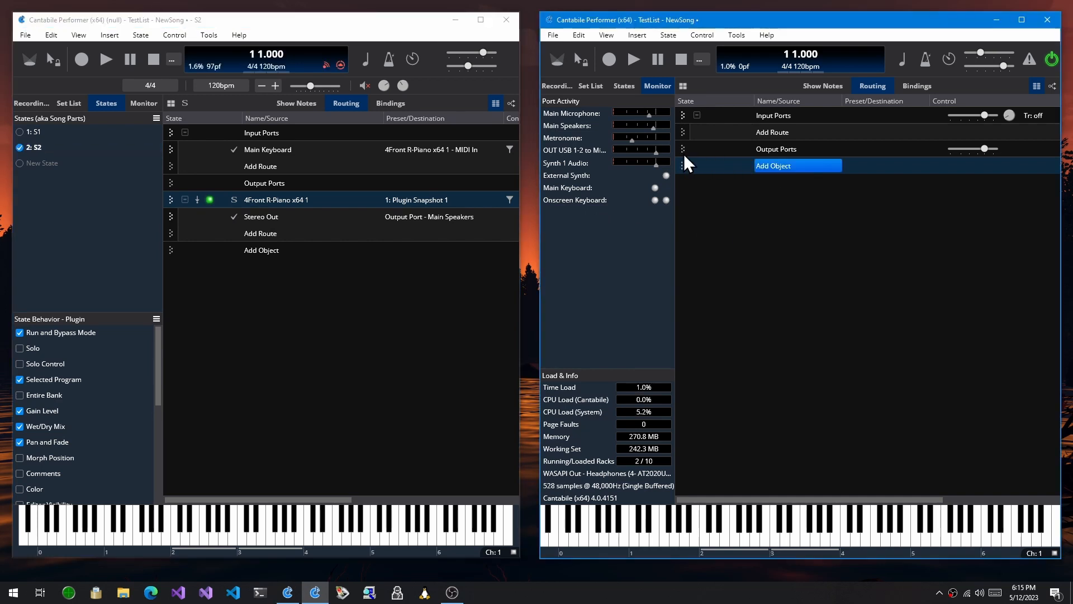
pyautogui.click(623, 88)
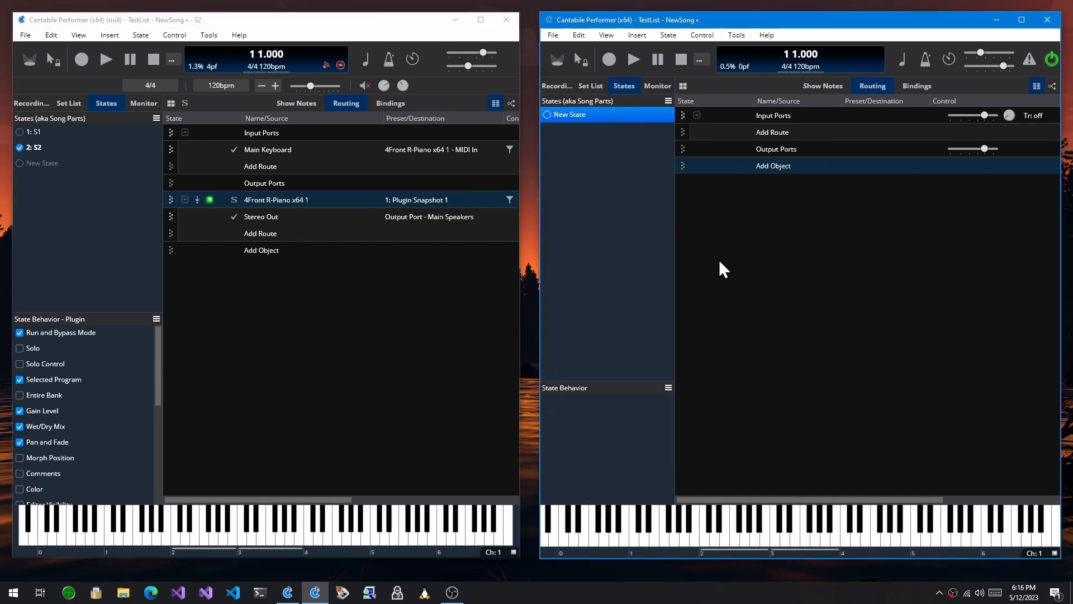
pyautogui.press('Return')
pyautogui.write('S1')
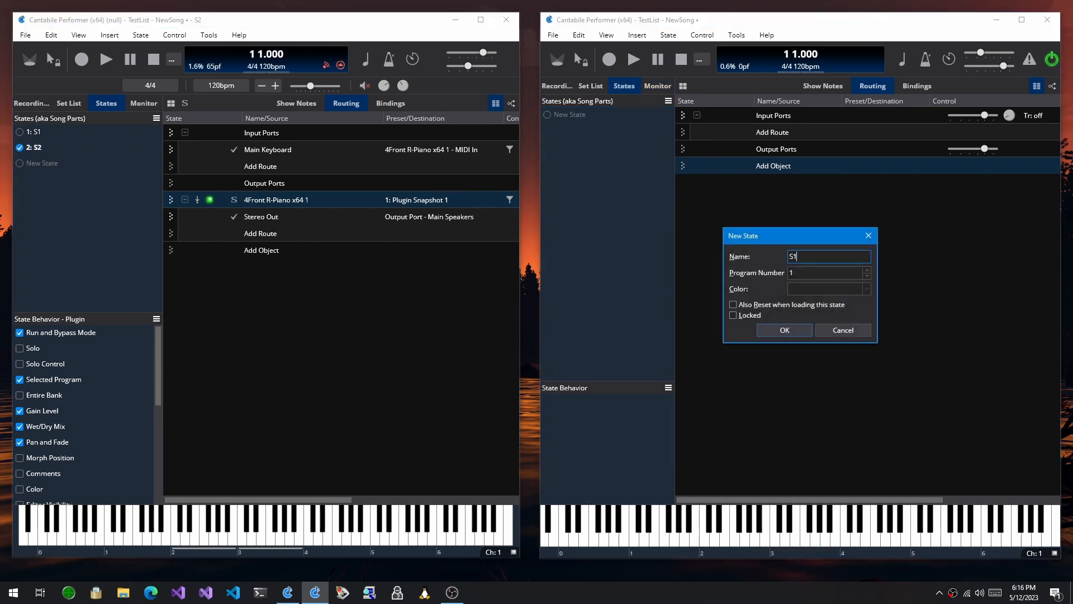
pyautogui.press('Return')
pyautogui.press('Return')
pyautogui.write('S2')
pyautogui.press('Return')
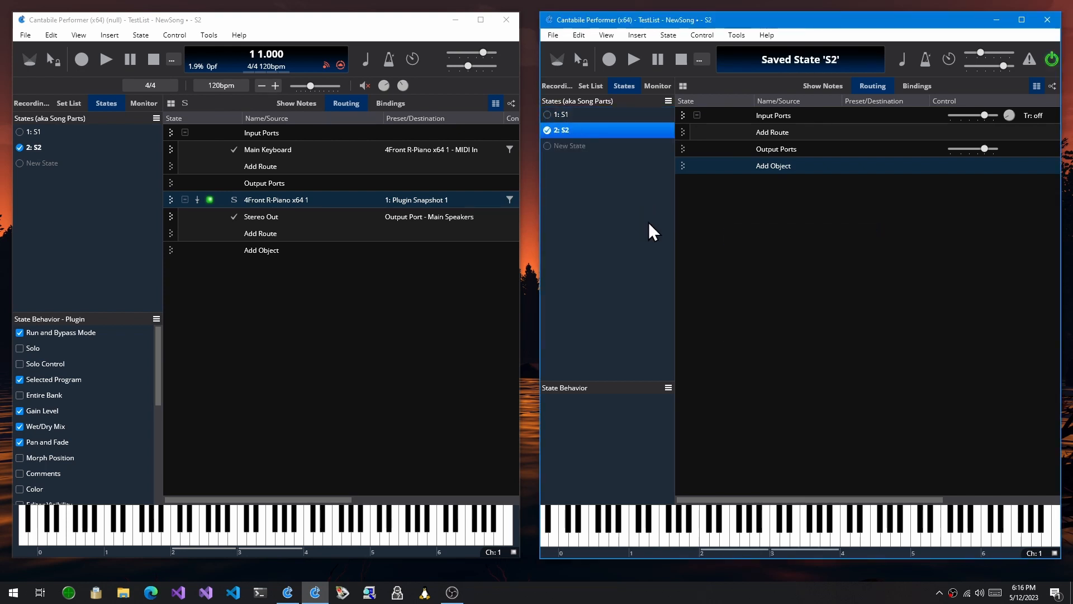
# Step: Insert the 4Front R-Piano x64 plugin into this song while state S2 is active
pyautogui.click(772, 165)
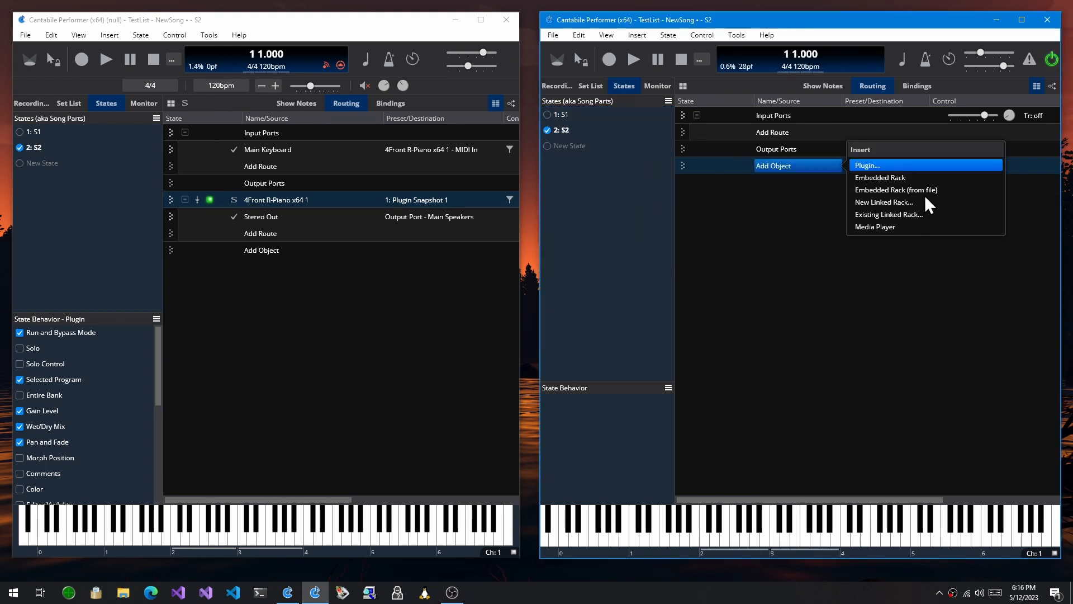
pyautogui.click(902, 164)
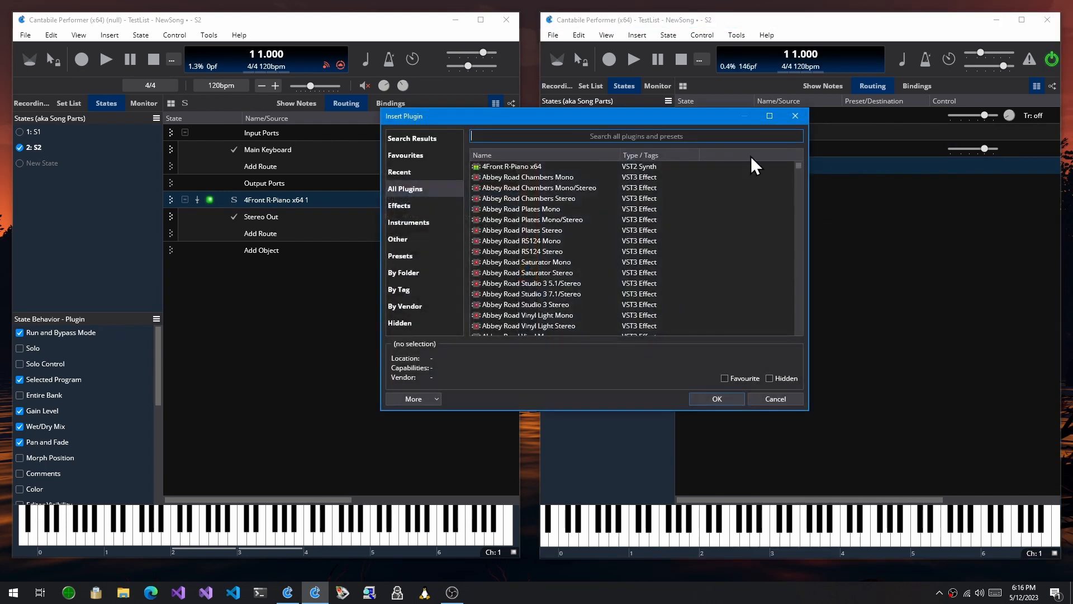
pyautogui.click(663, 164)
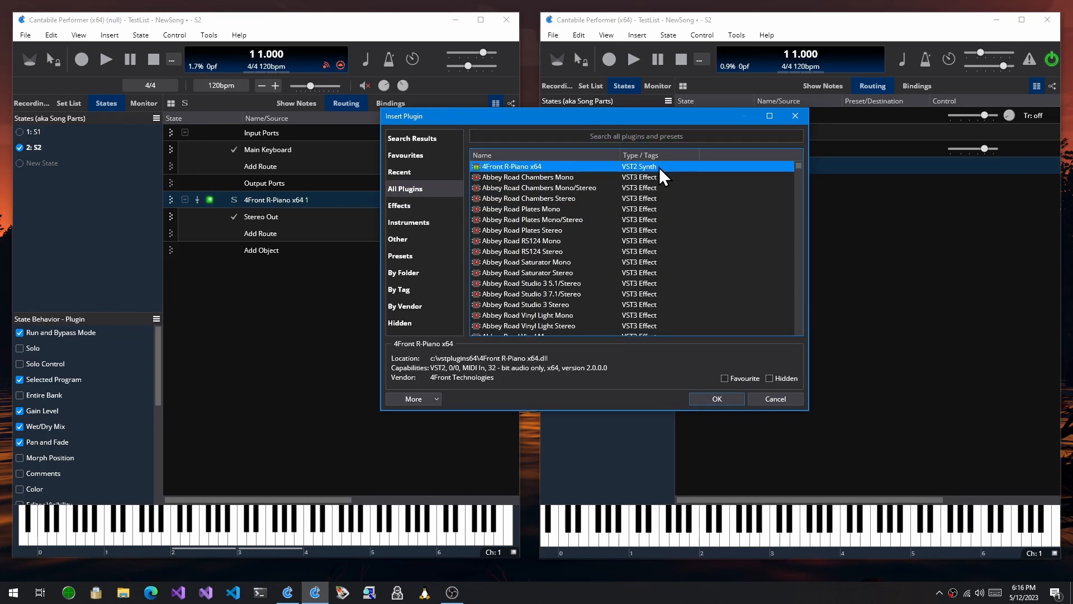
pyautogui.doubleClick(659, 167)
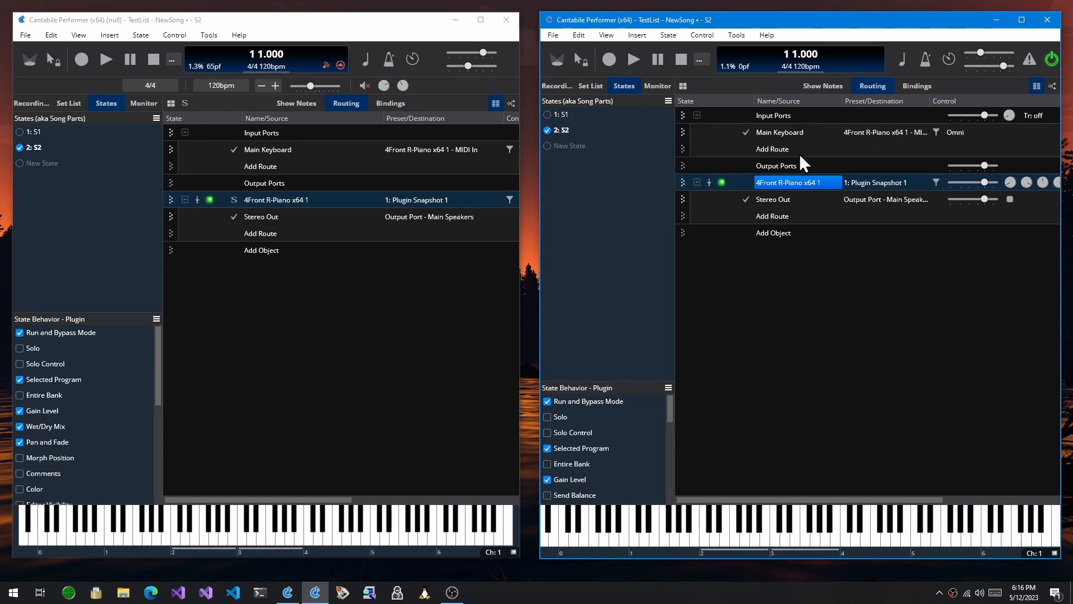
# Step: Load states S1 and S2 to compare the plugin's routes, and delete the 4Front R-Piano x64 plugin
pyautogui.click(745, 199)
pyautogui.click(547, 114)
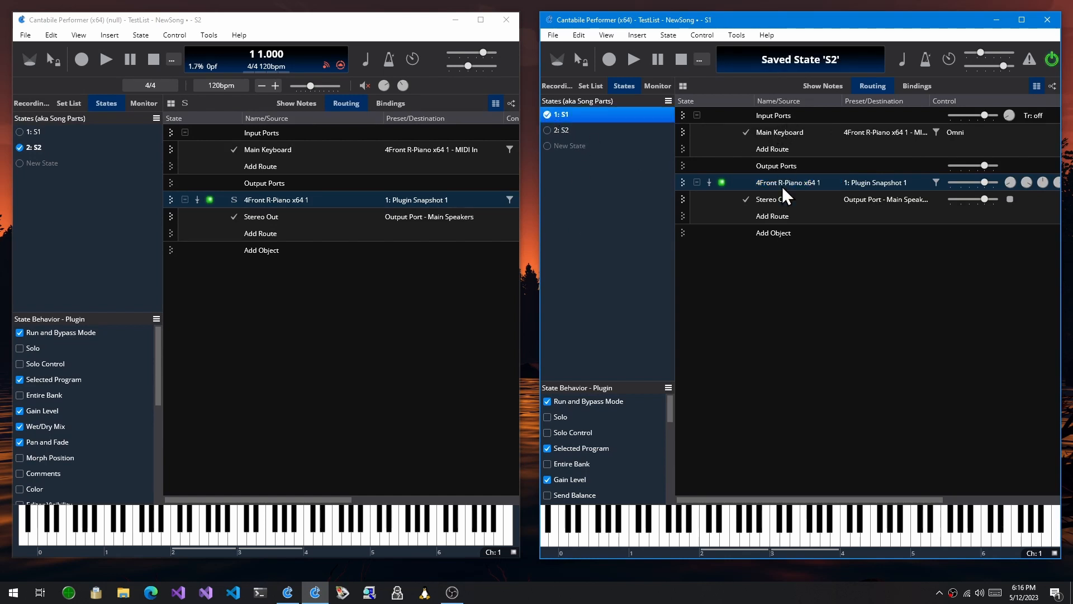
pyautogui.click(549, 130)
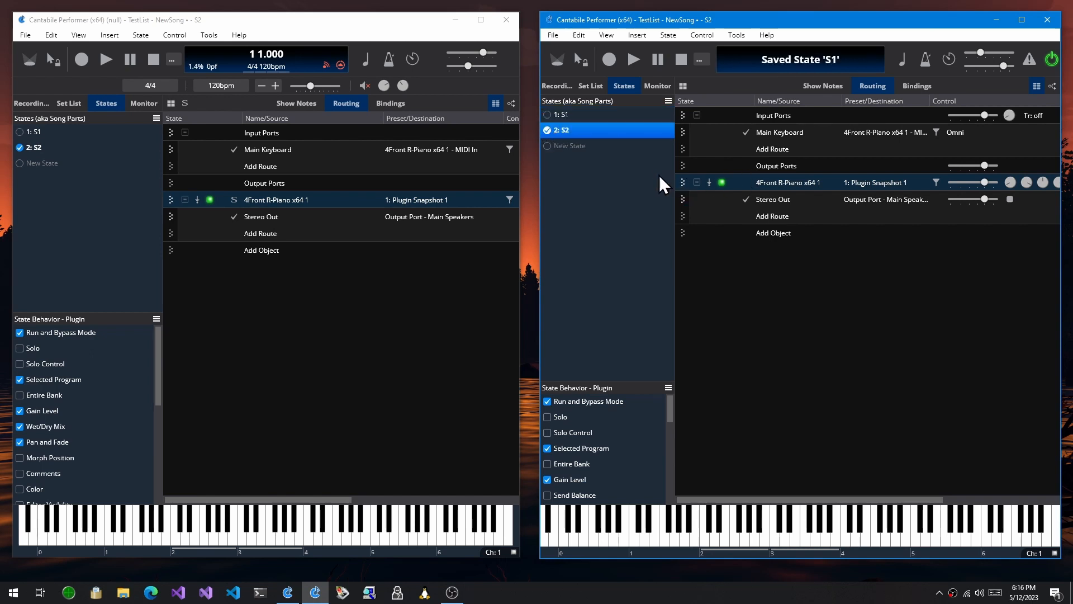
pyautogui.doubleClick(799, 183)
pyautogui.press('Delete')
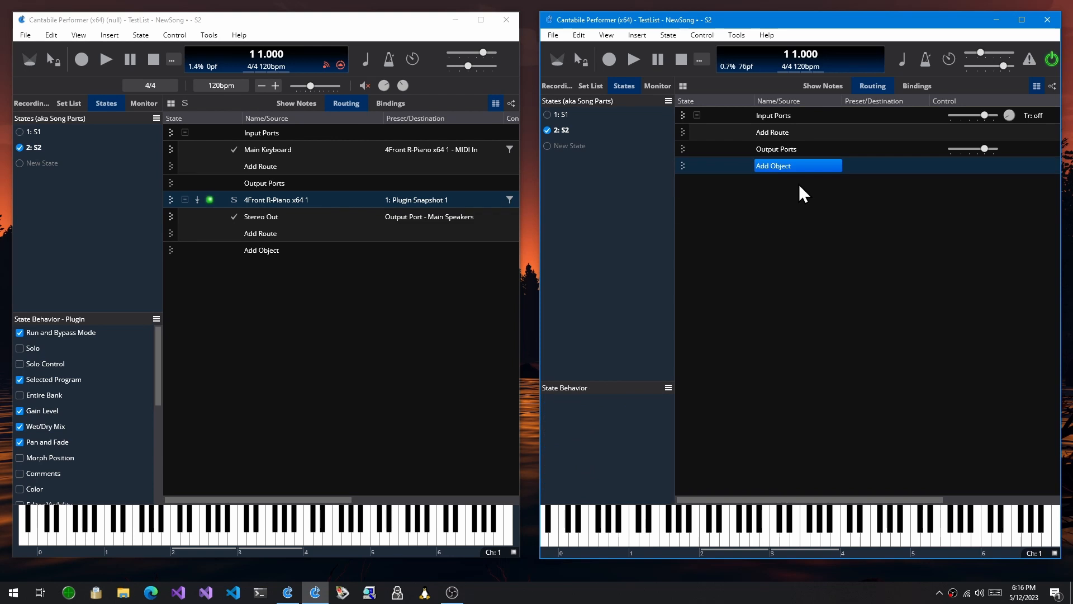
# Step: Insert the 4Front R-Piano x64 plugin again with state S2 active
pyautogui.click(776, 166)
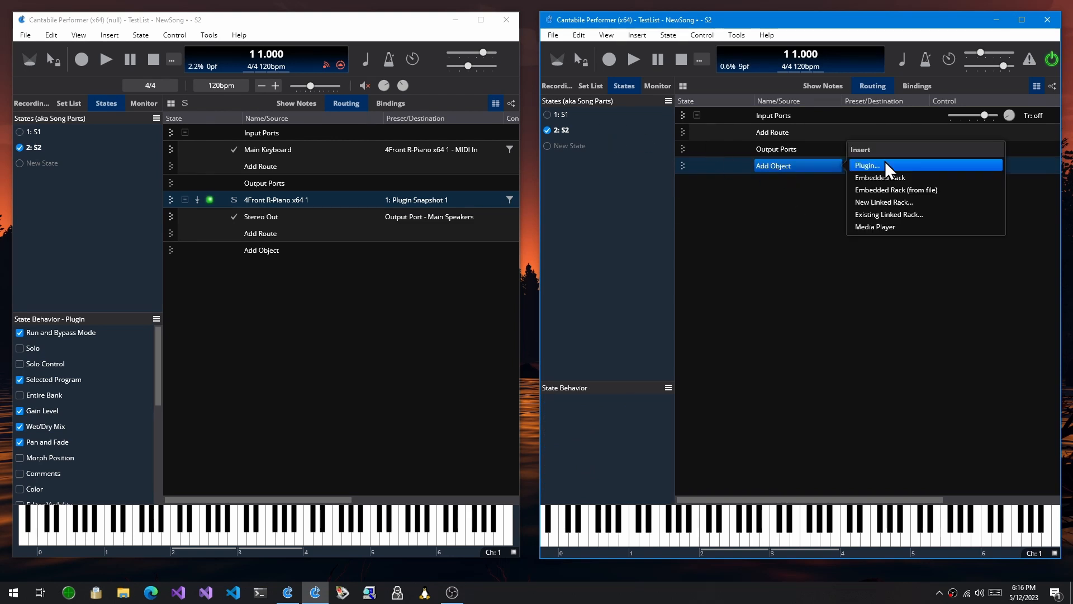
pyautogui.click(900, 167)
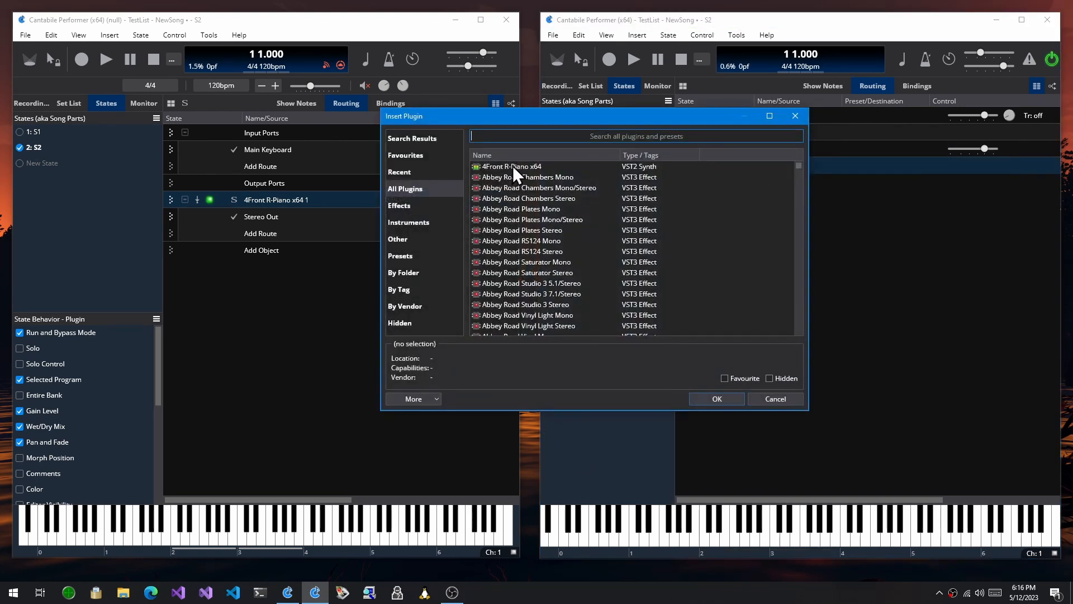
pyautogui.doubleClick(513, 166)
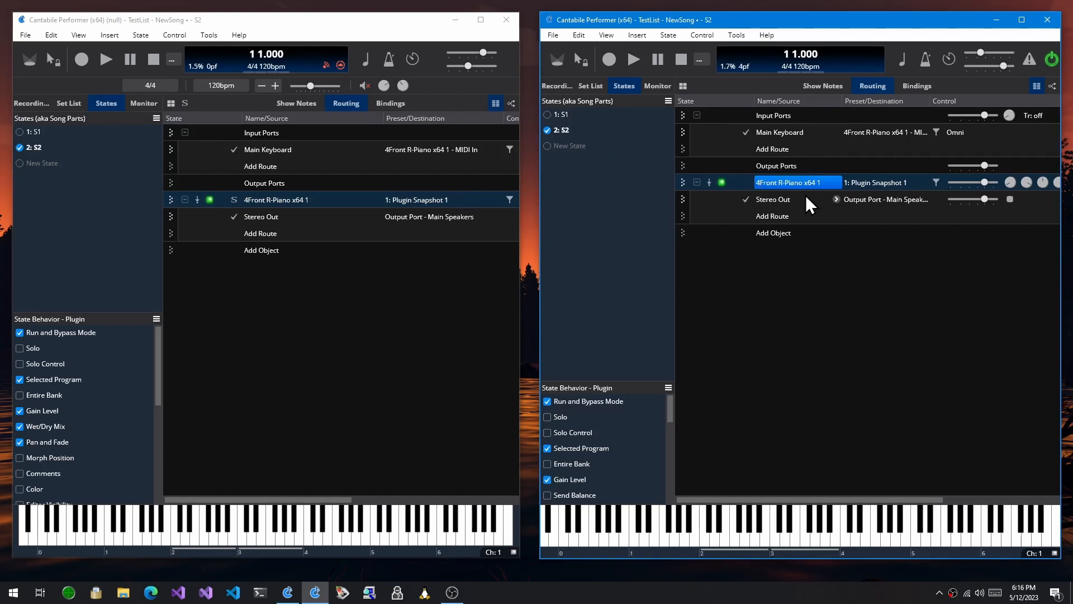
# Step: Disable the piano plugin's Stereo Out route in state S2 and compare the route by loading S1 and returning to S2
pyautogui.click(747, 198)
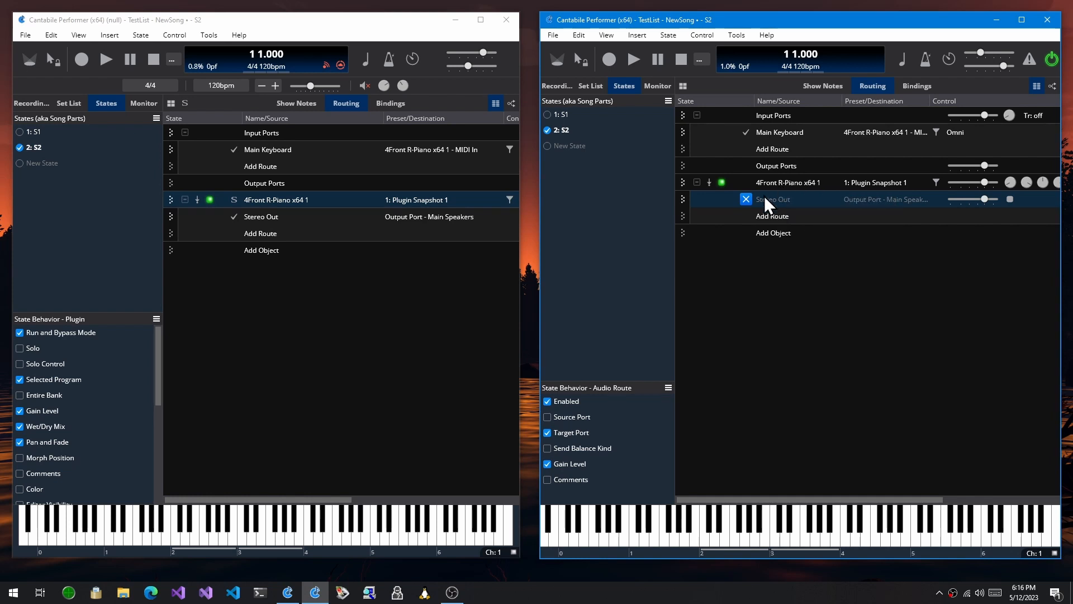
pyautogui.click(548, 113)
pyautogui.click(548, 114)
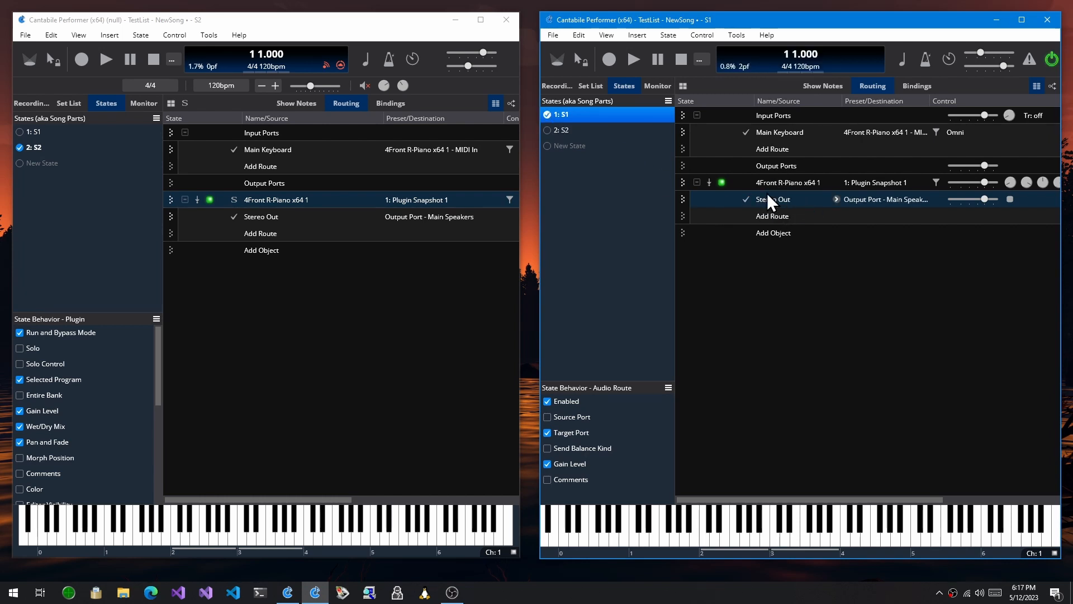
pyautogui.click(550, 128)
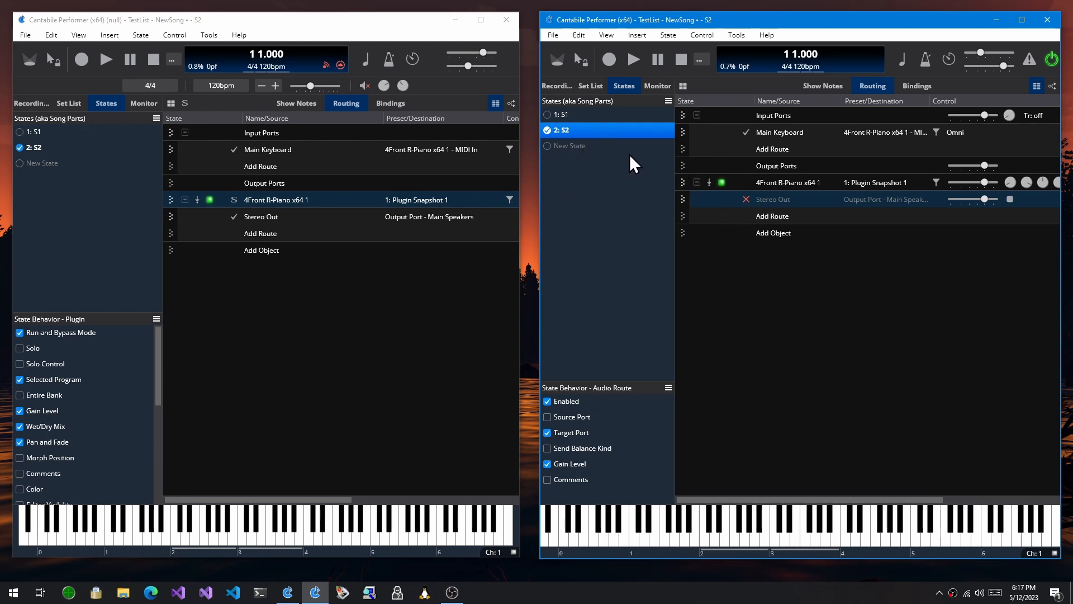
# Step: Update all states with the Stereo Out route's Enabled behavior and check it by switching between S1 and S2
pyautogui.click(793, 197)
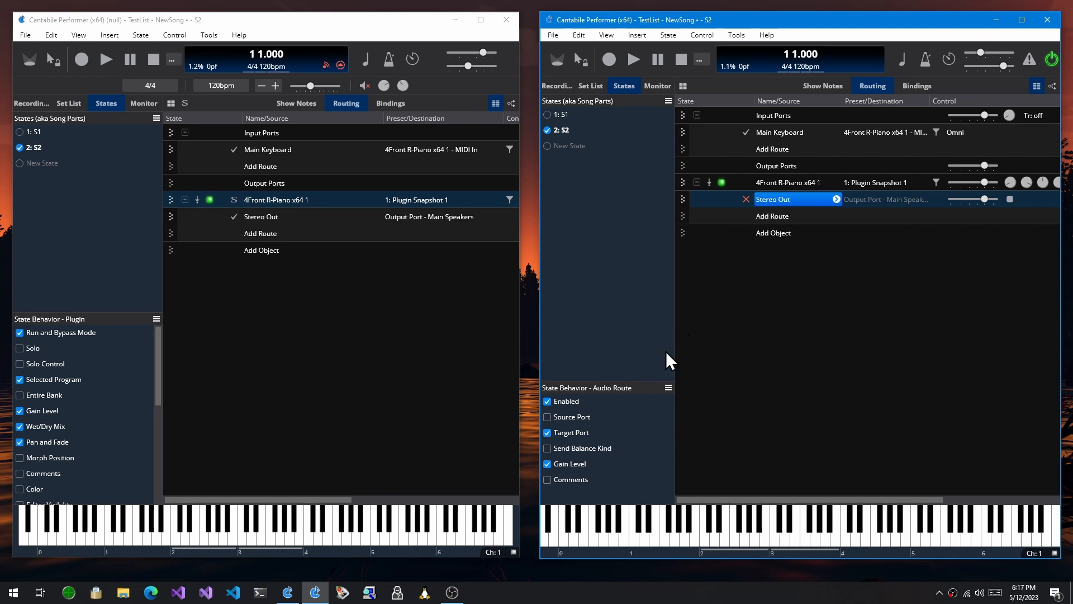
pyautogui.rightClick(571, 402)
pyautogui.click(594, 441)
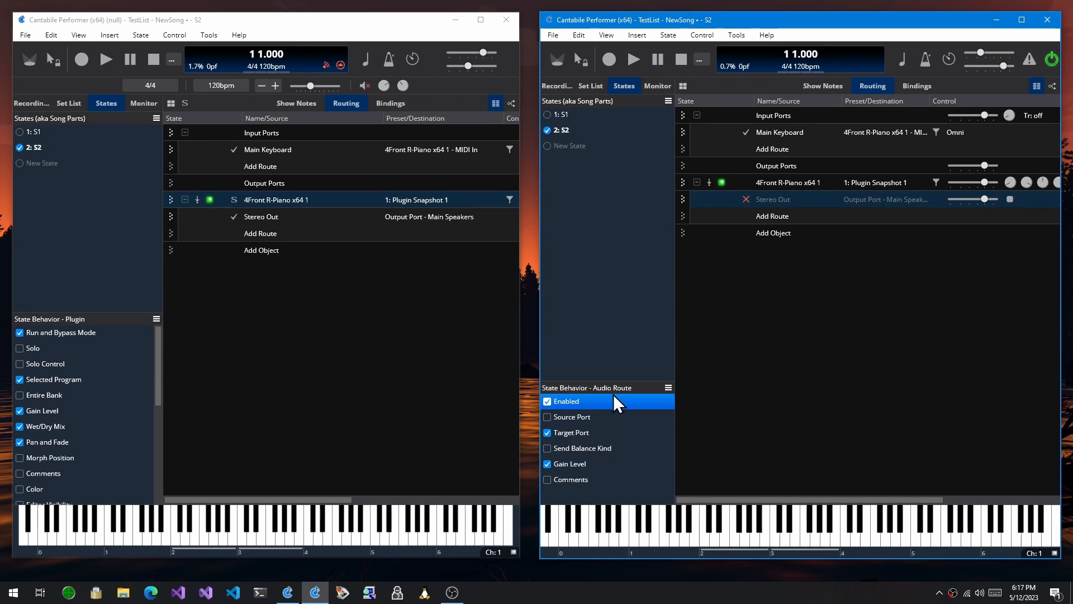
pyautogui.click(548, 115)
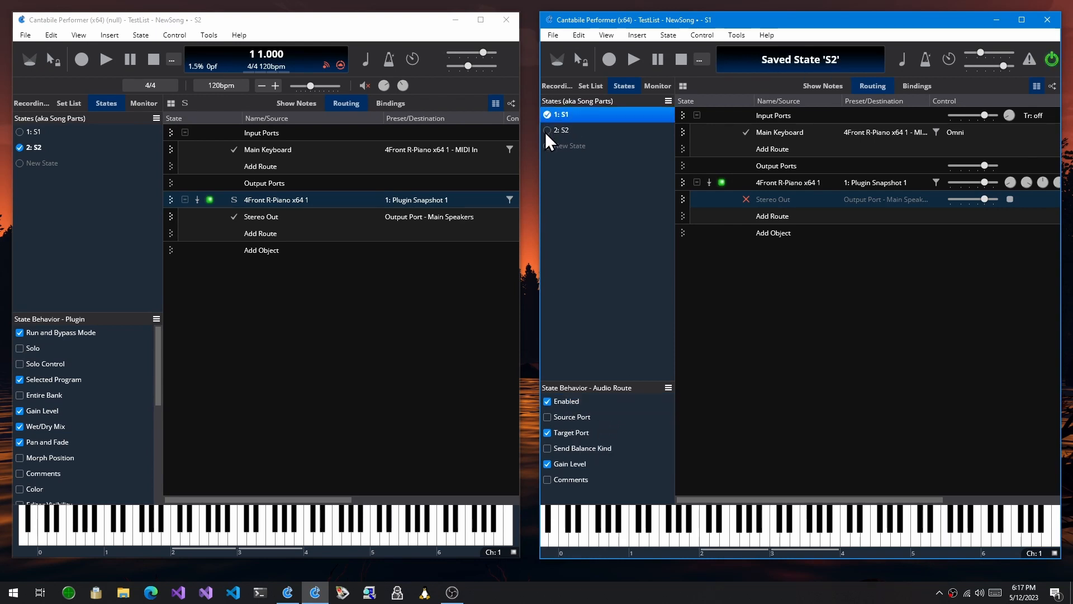
pyautogui.click(545, 132)
pyautogui.click(546, 116)
pyautogui.click(545, 132)
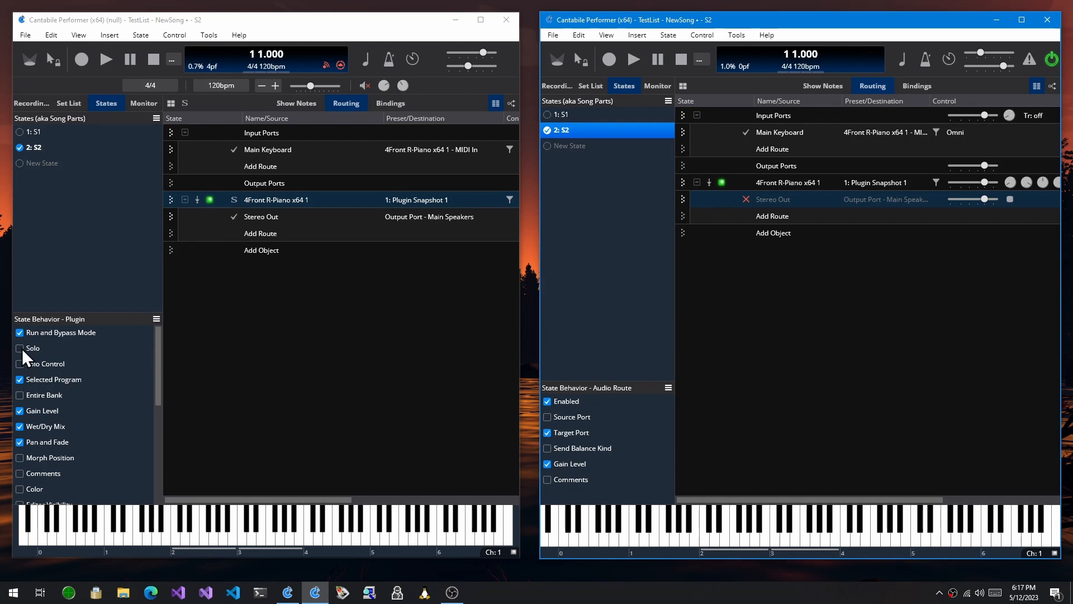
# Step: In the Cantabile (null) window, turn the Stereo Out route's Gain Level state behavior off and back on
pyautogui.click(260, 200)
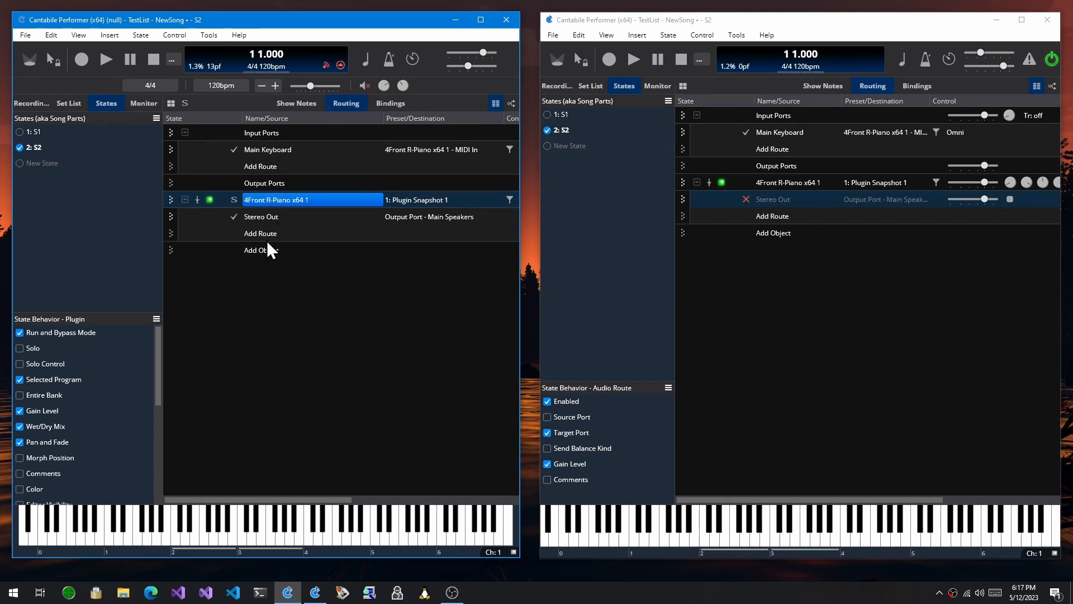
pyautogui.click(271, 218)
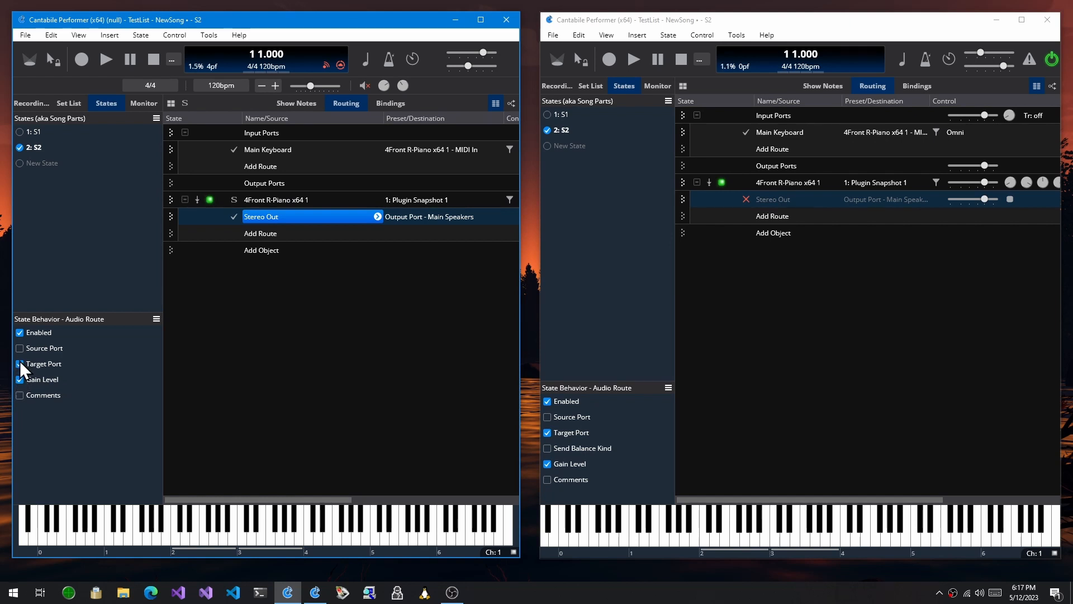
pyautogui.click(20, 379)
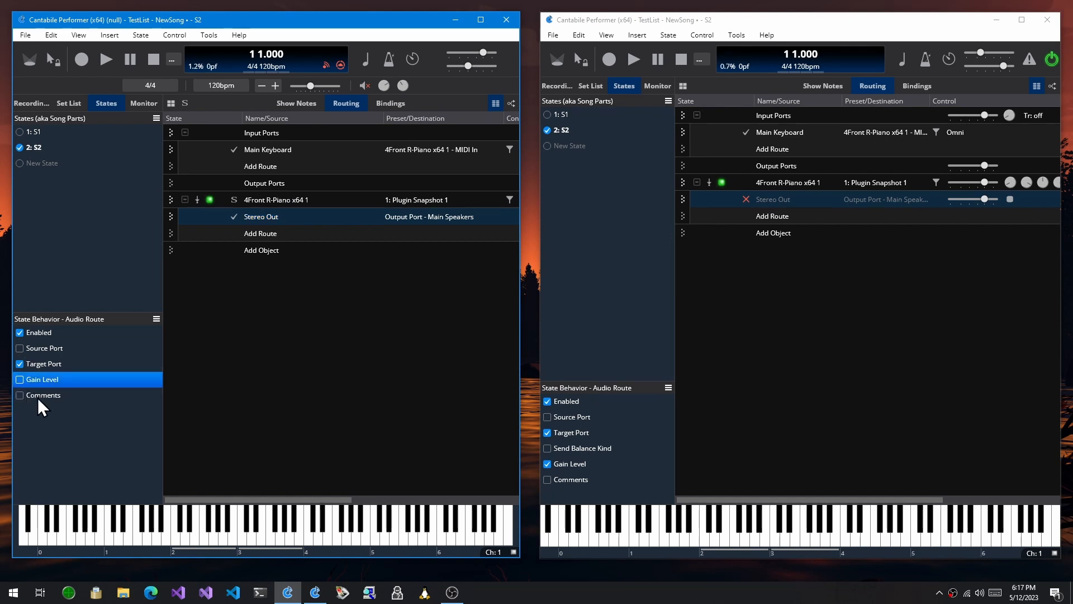
pyautogui.click(20, 379)
# Step: In the other Cantabile window, examine the commands available for the Stereo Out route's Gain Level state behavior
pyautogui.click(777, 199)
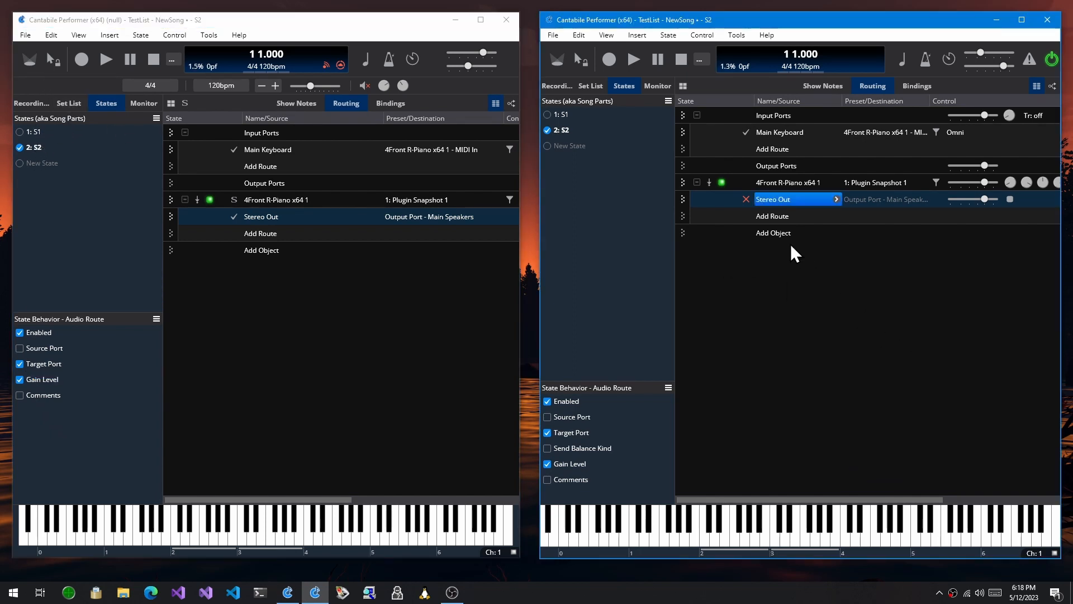
pyautogui.click(547, 465)
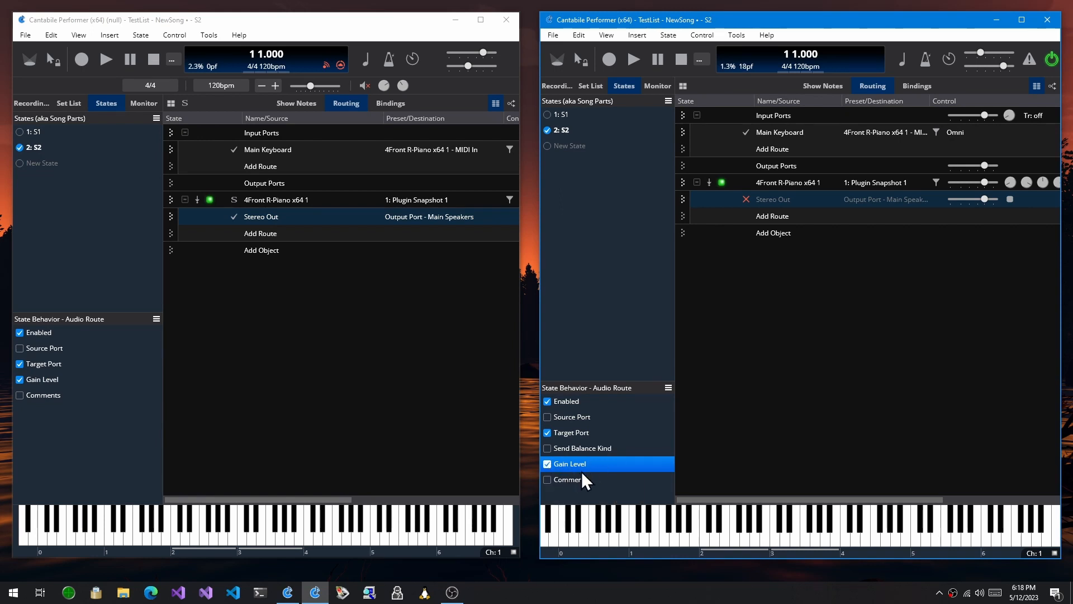
pyautogui.rightClick(594, 464)
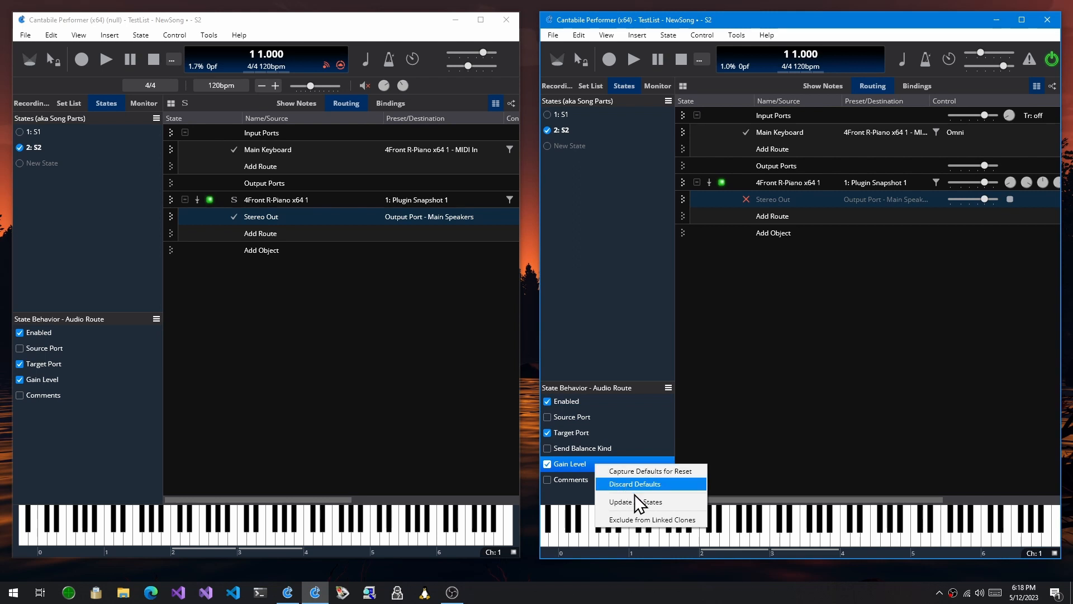
pyautogui.click(583, 464)
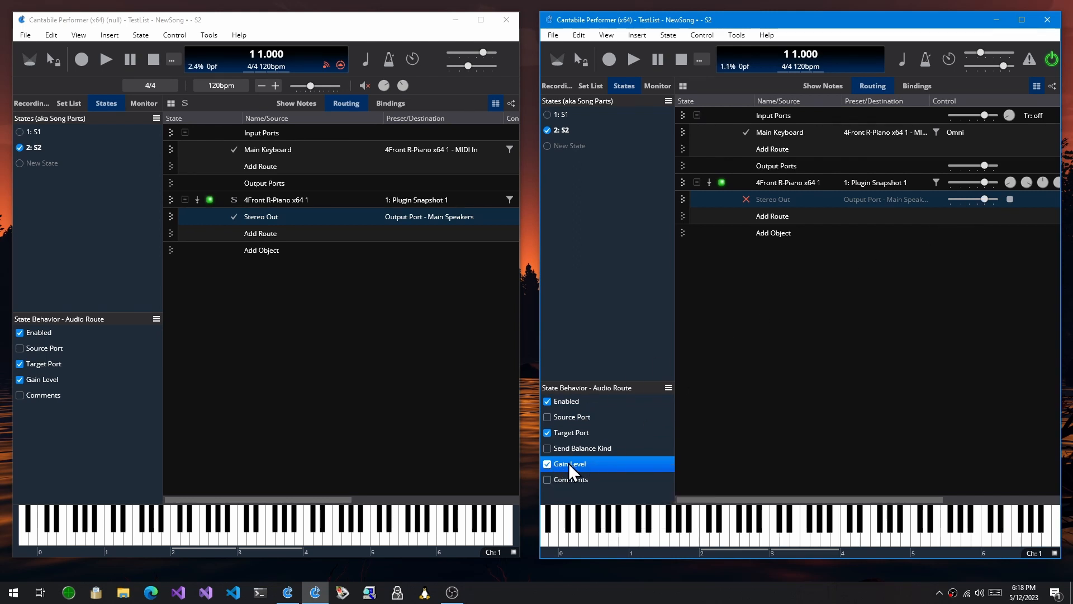
pyautogui.click(547, 464)
pyautogui.rightClick(579, 464)
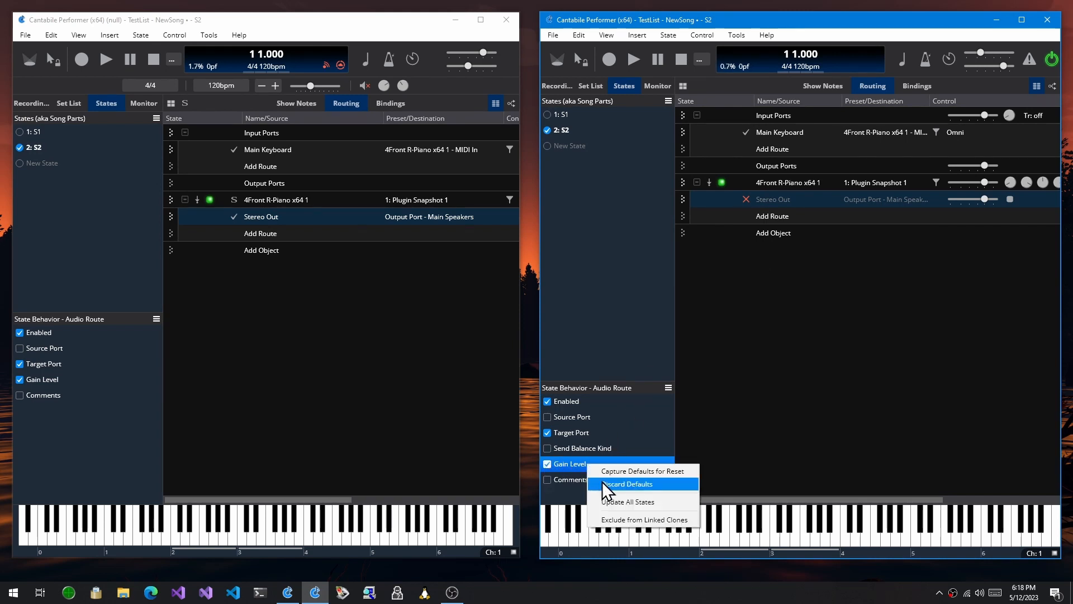
pyautogui.click(579, 464)
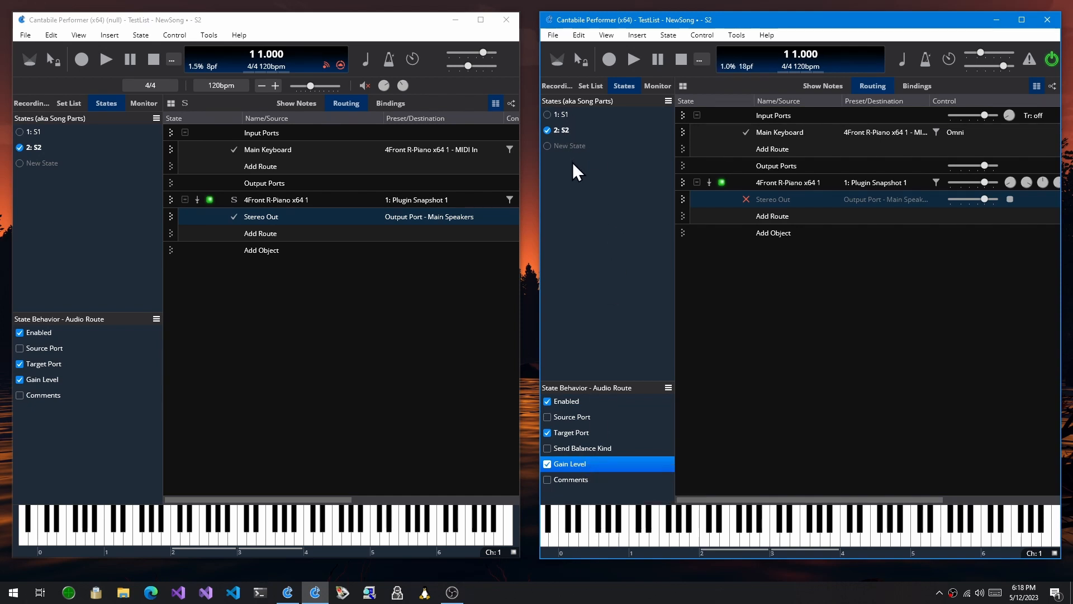